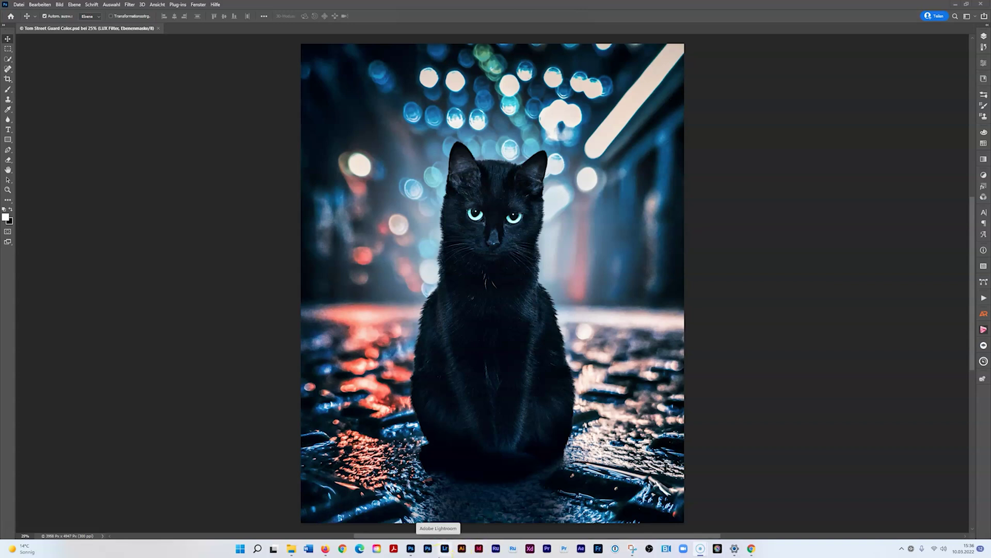
Step: Expand the Tom Street Guard listing's Content credentials on OpenSea to show Adobe as signer
mouse_move(406, 554)
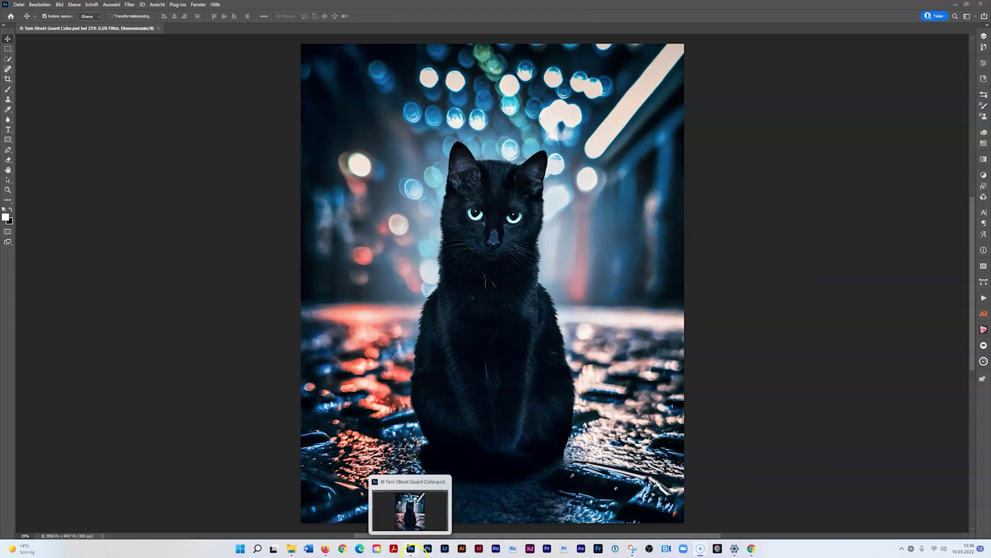
mouse_move(325, 550)
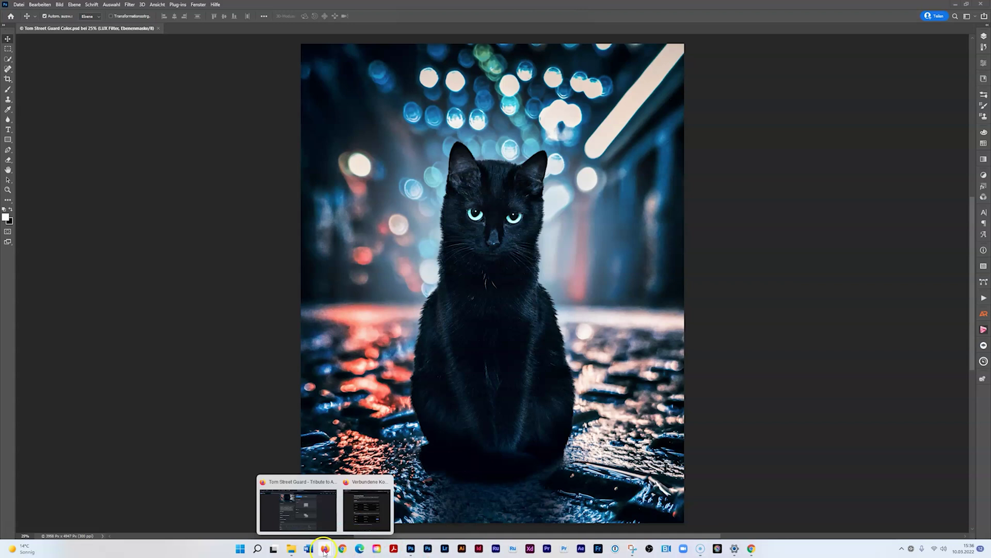
left_click(310, 519)
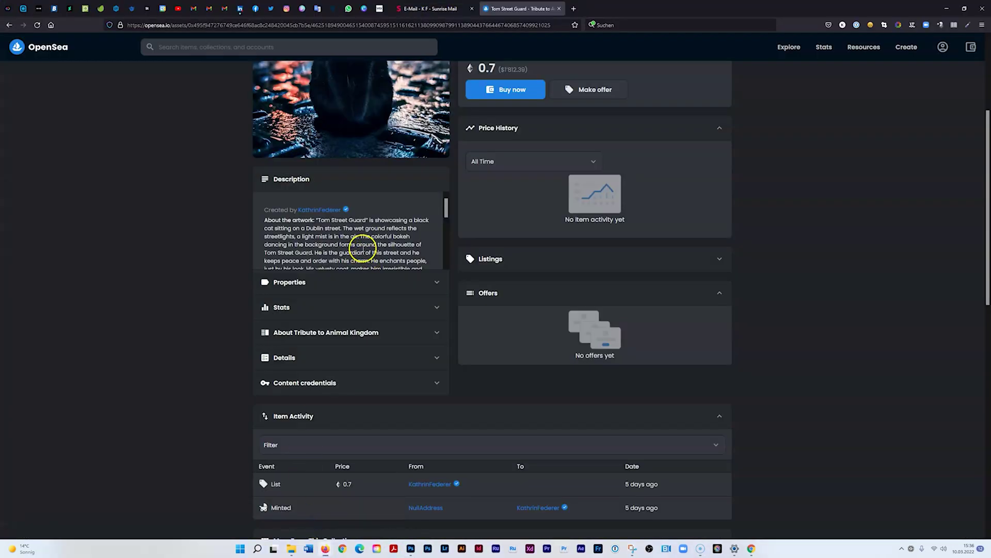
scroll(362, 250, "up", 4)
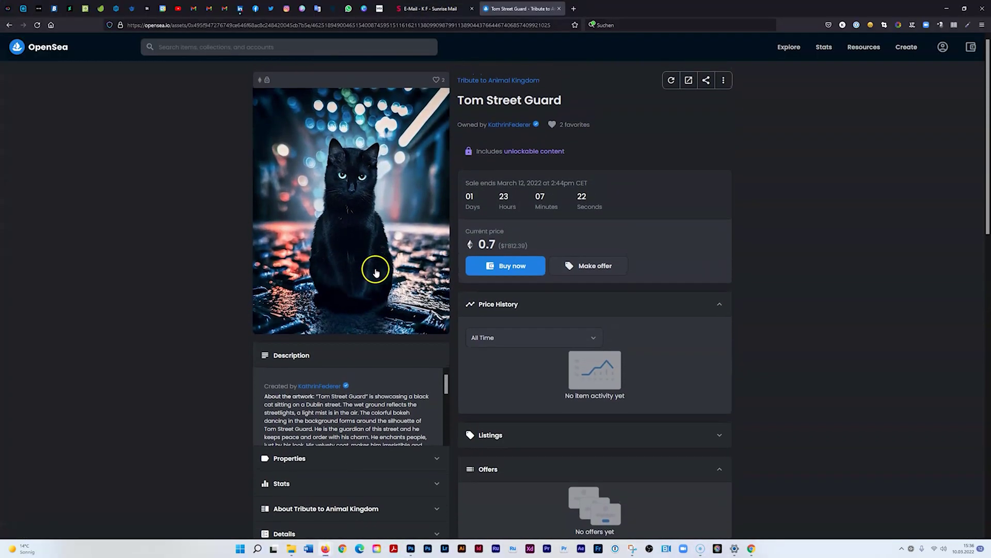
scroll(381, 289, "down", 2)
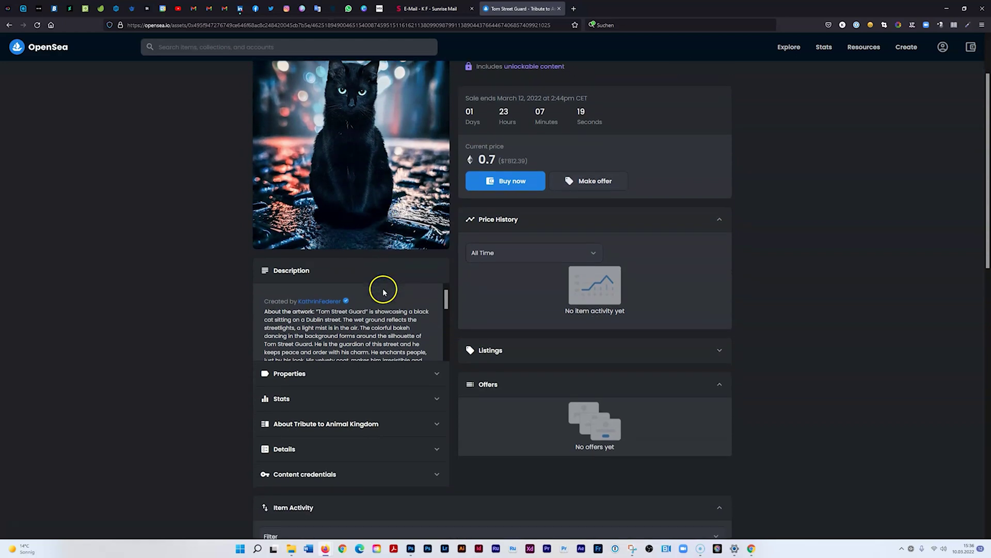
scroll(354, 412, "down", 1)
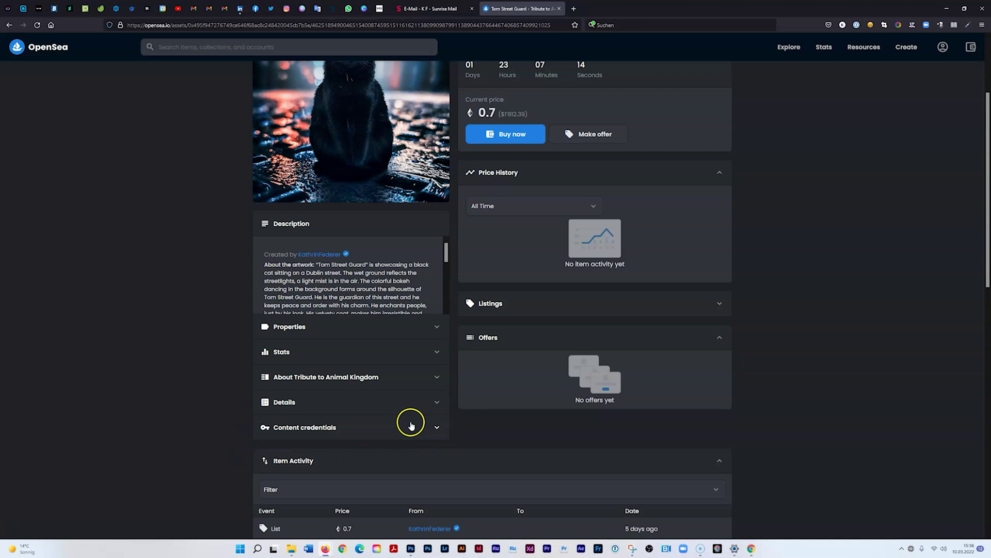
left_click(315, 429)
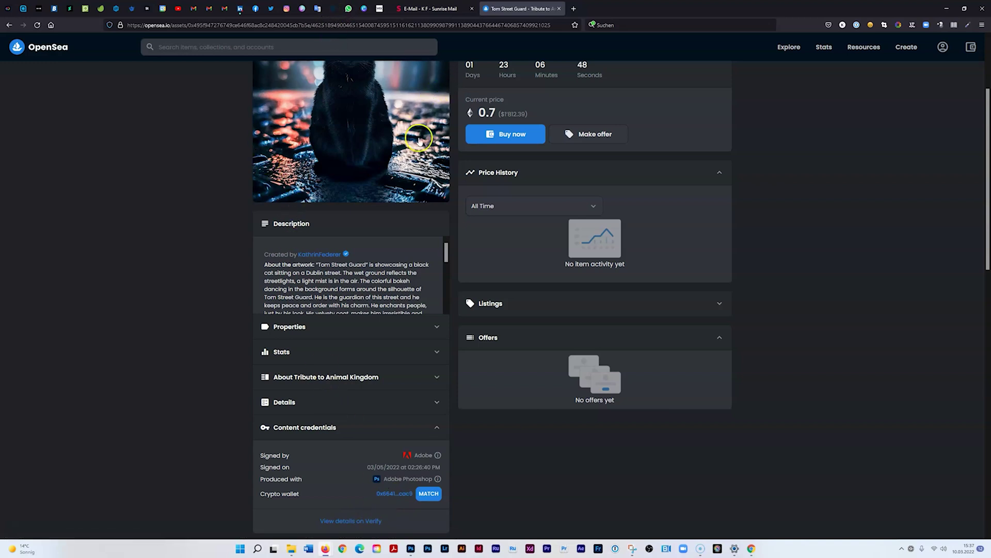
Step: Tick 'Inhaltszugangsdaten aktivieren (Beta)' under Technologievorschau preferences and confirm with OK
left_click(412, 551)
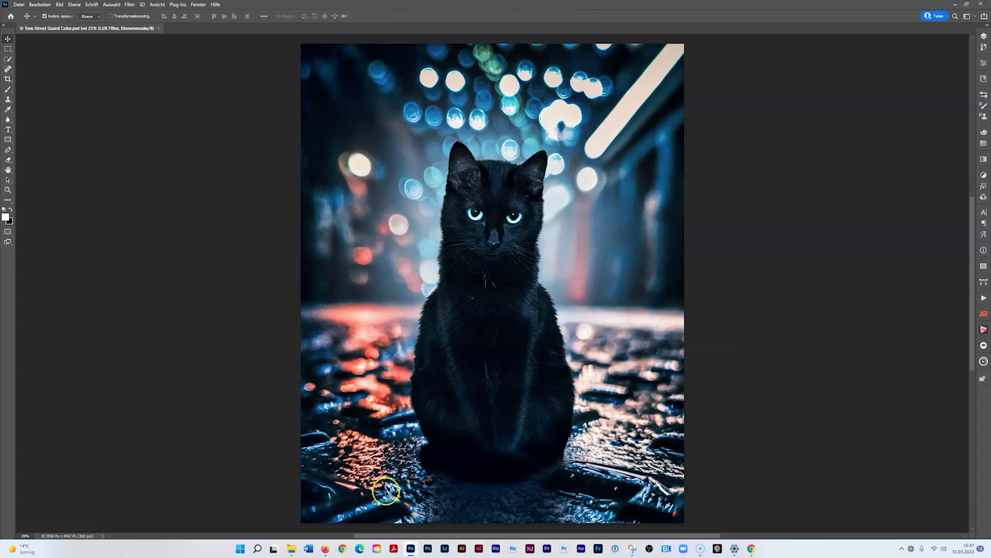
left_click(19, 6)
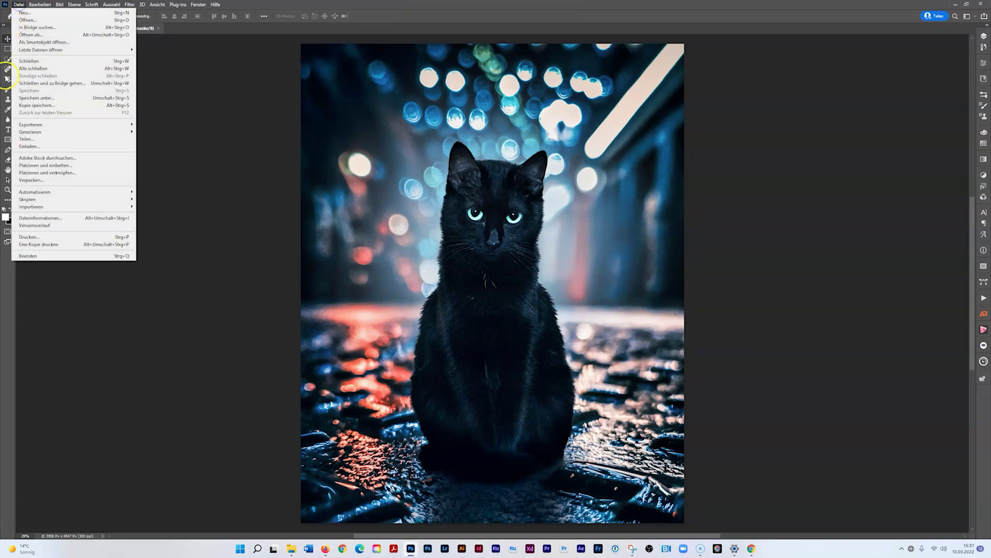
left_click(40, 5)
mouse_move(49, 328)
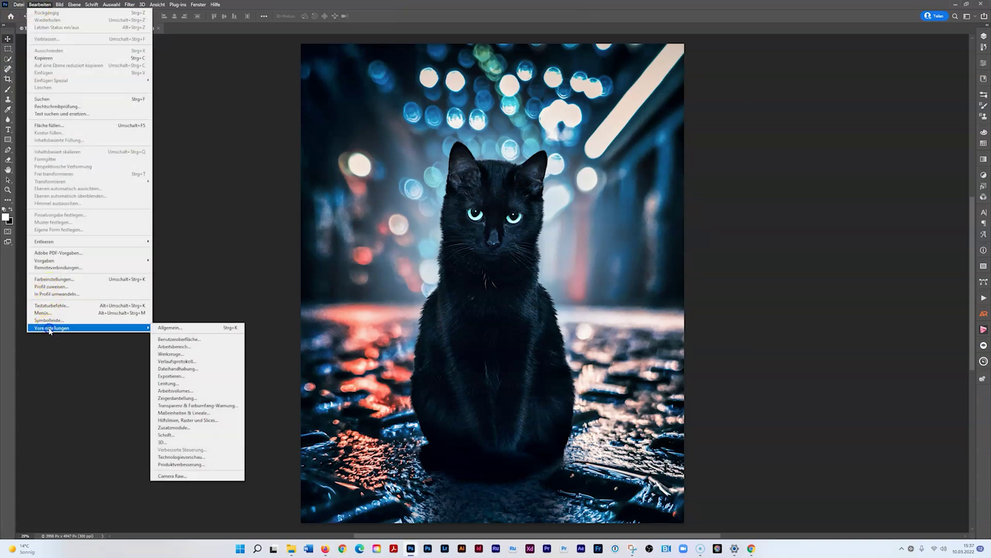
left_click(189, 458)
key("i")
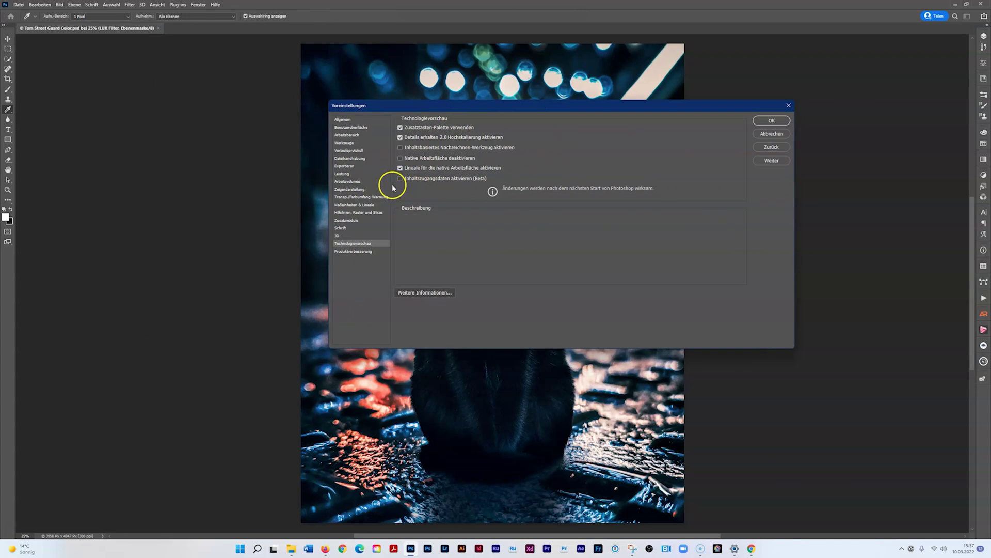
left_click(400, 180)
left_click(771, 120)
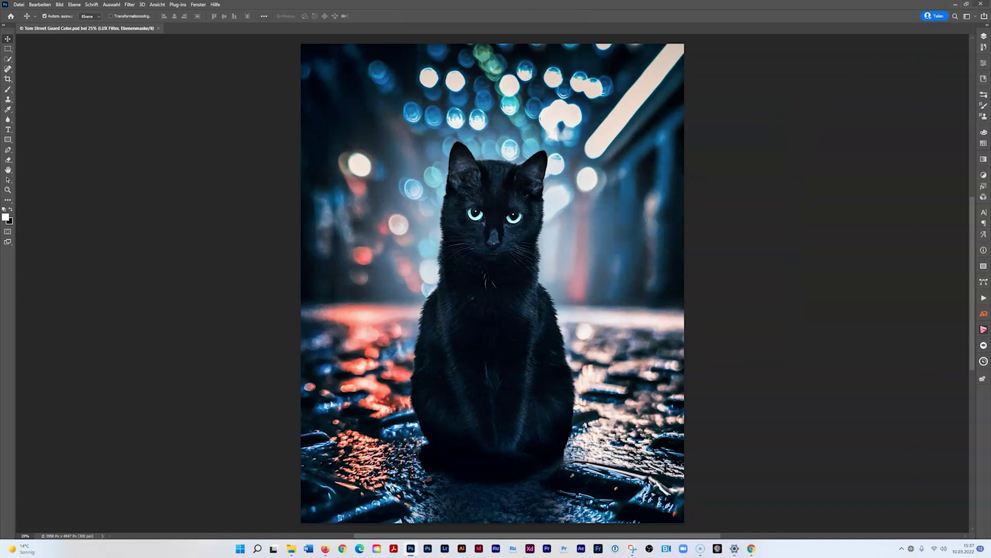
Step: Quit and relaunch Photoshop, then reopen Tom Street Guard Color.psd from the home screen
left_click(983, 5)
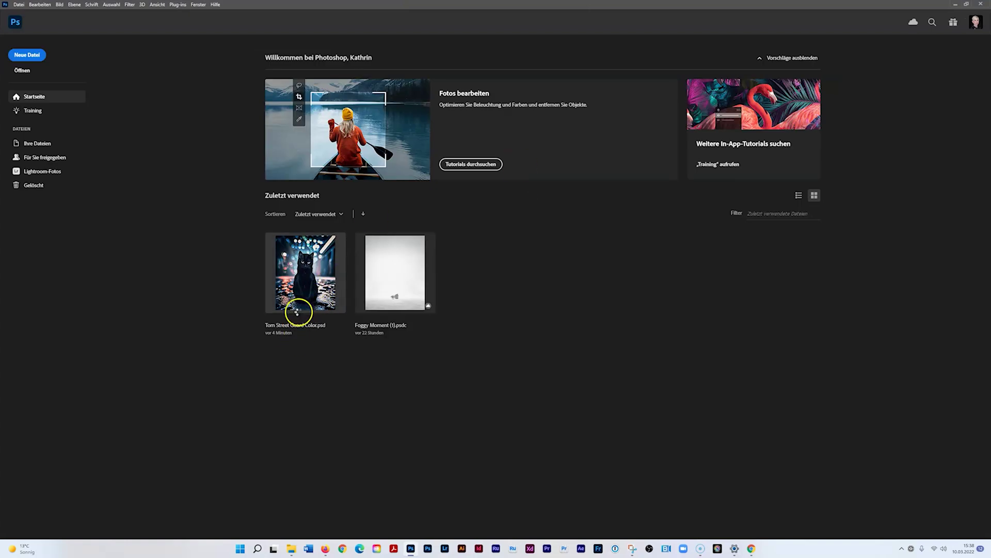
left_click(304, 287)
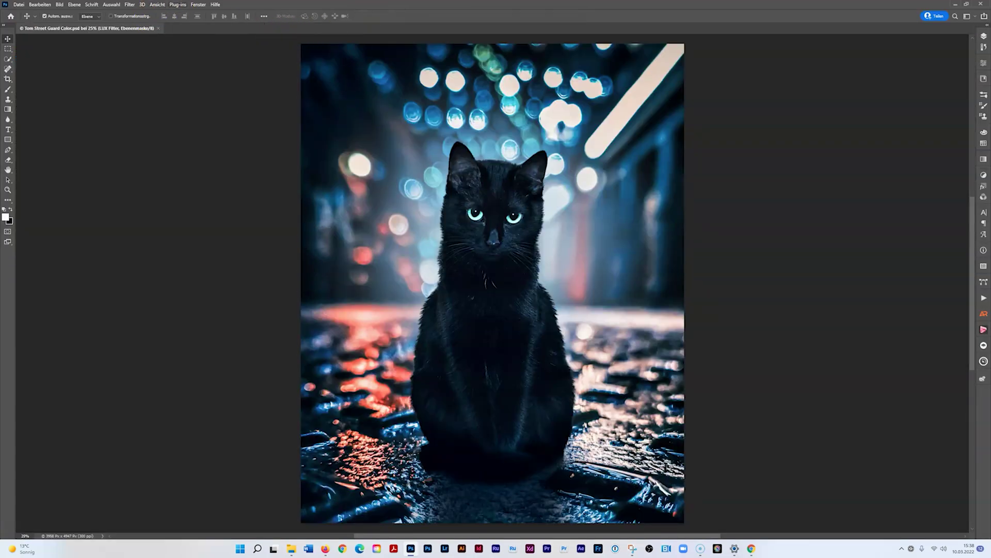
Step: Show the Content Credentials (Beta) panel, tick Edits and activity and Producer, and refresh connected accounts
left_click(199, 5)
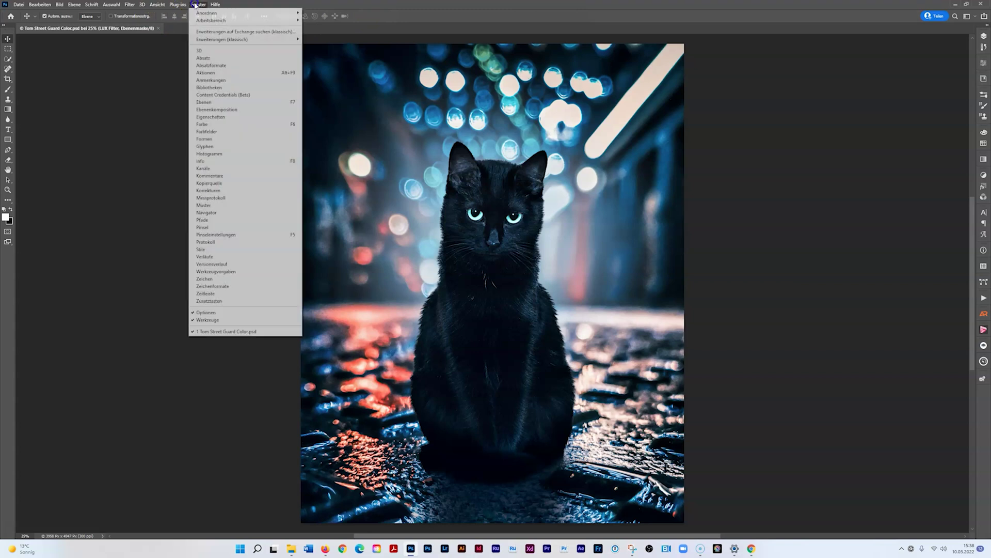
left_click(224, 95)
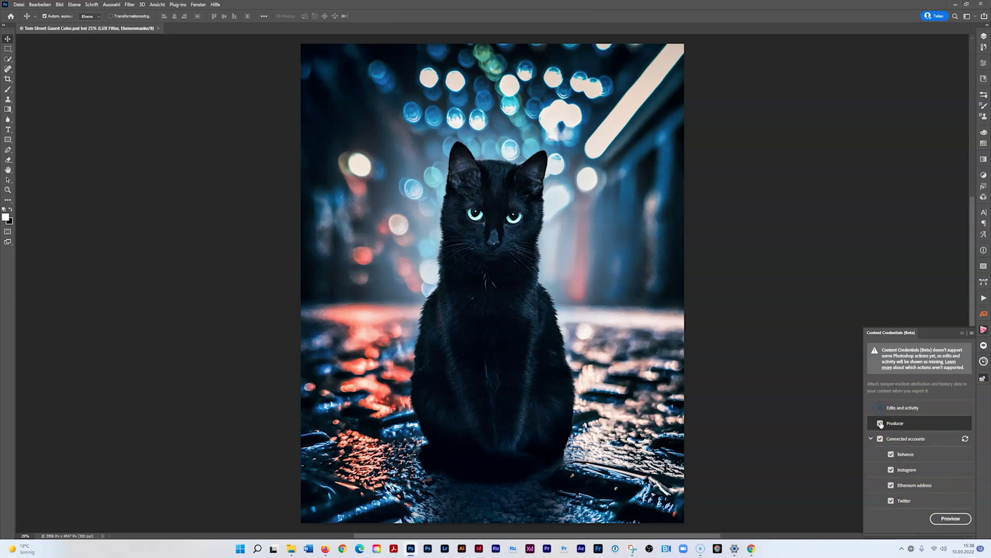
left_click(896, 409)
left_click(881, 424)
left_click(971, 332)
left_click(946, 343)
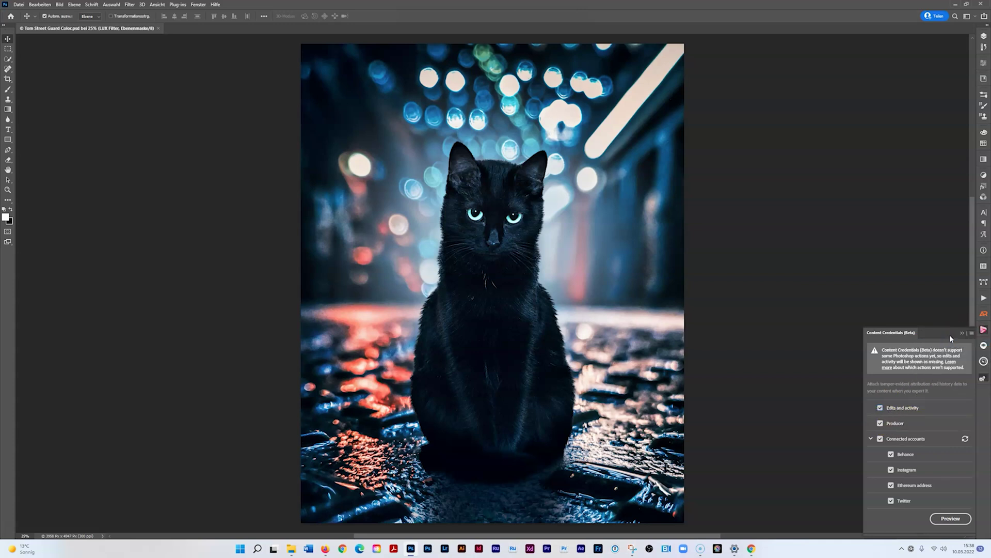
left_click(972, 333)
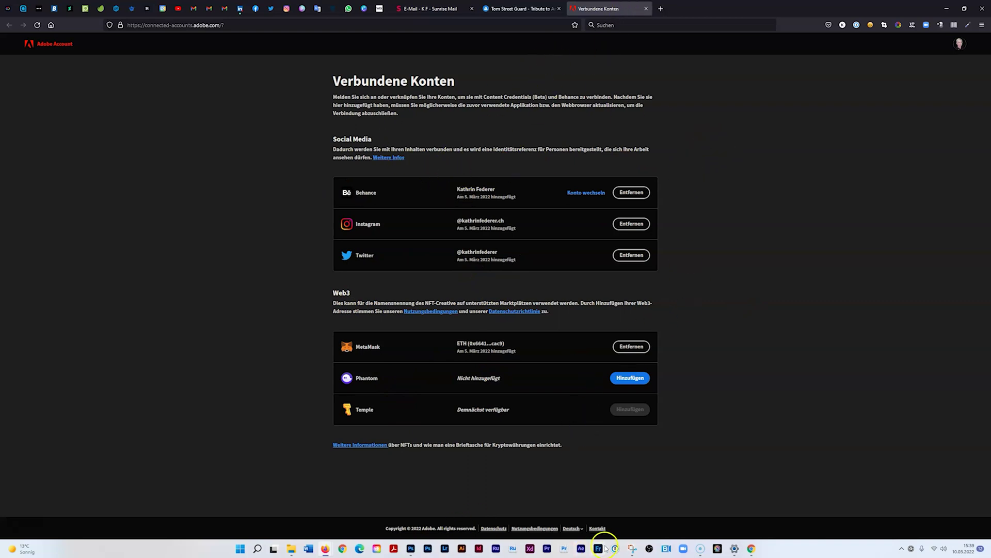
left_click(413, 548)
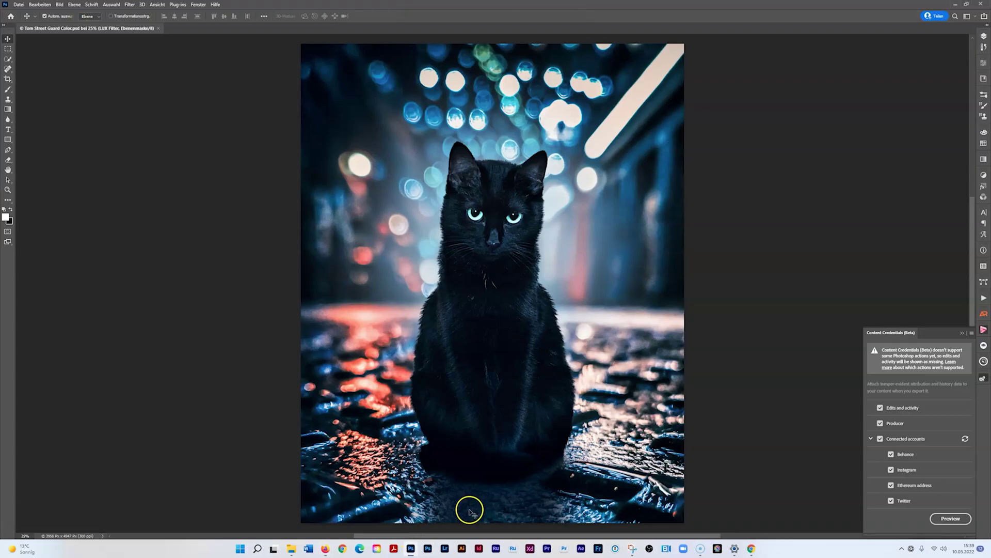
Step: Preview the attached credentials, enlarging the preview to confirm the accounts and Ethereum address are included
left_click(970, 335)
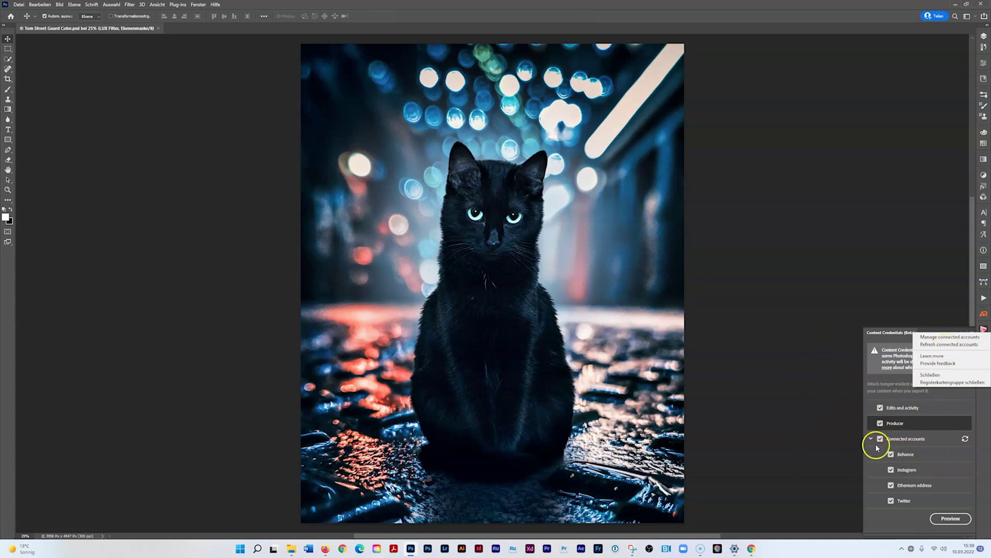
left_click(948, 519)
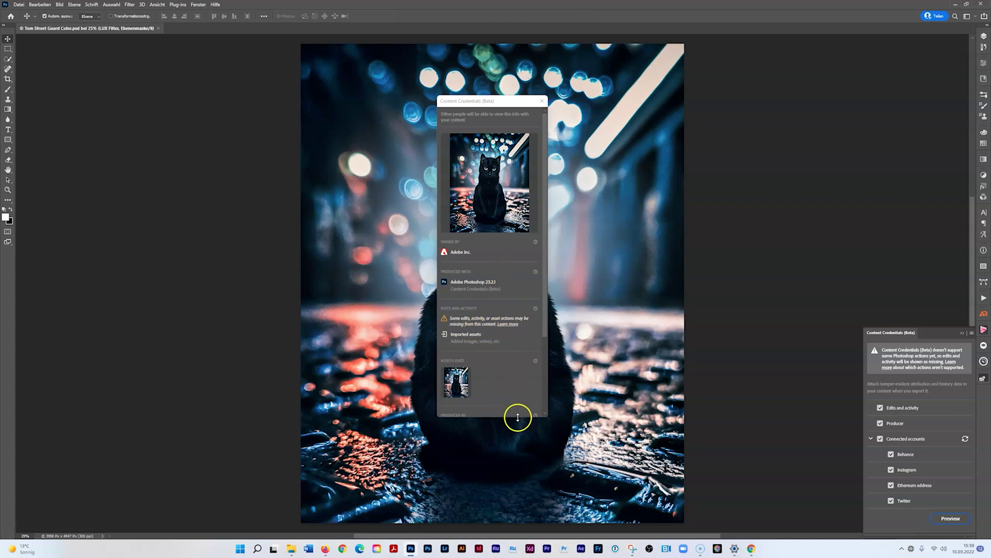
left_click_drag(515, 417, 499, 504)
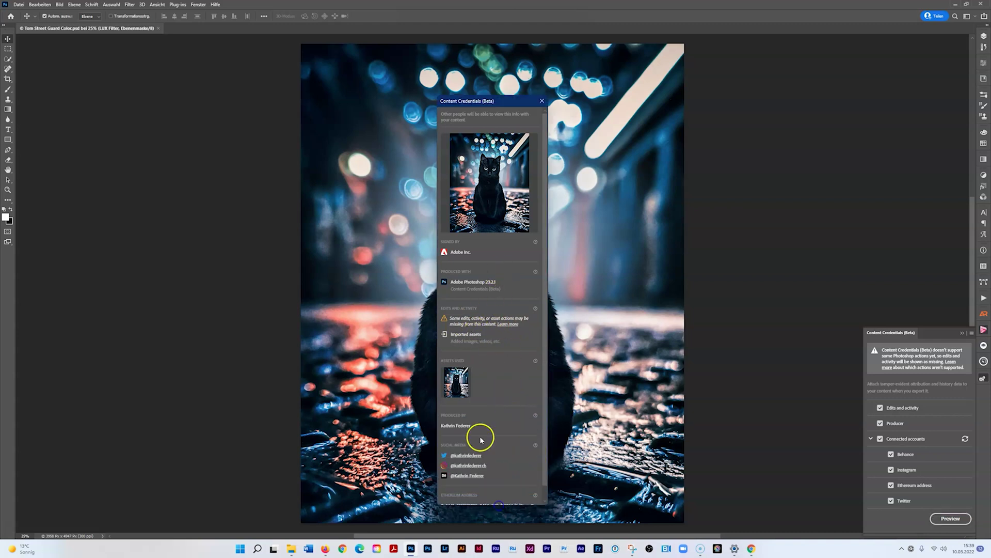
left_click_drag(507, 93, 507, 49)
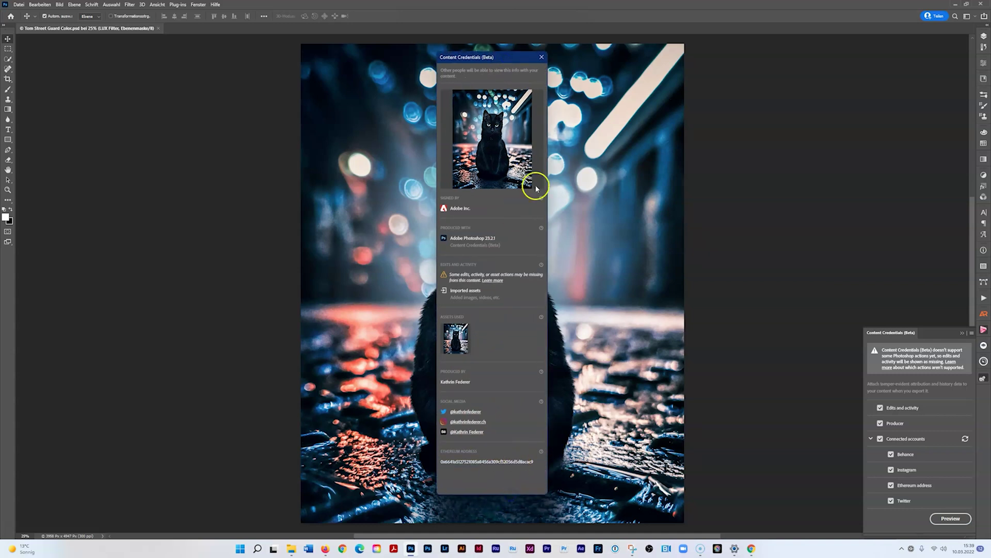
left_click(541, 57)
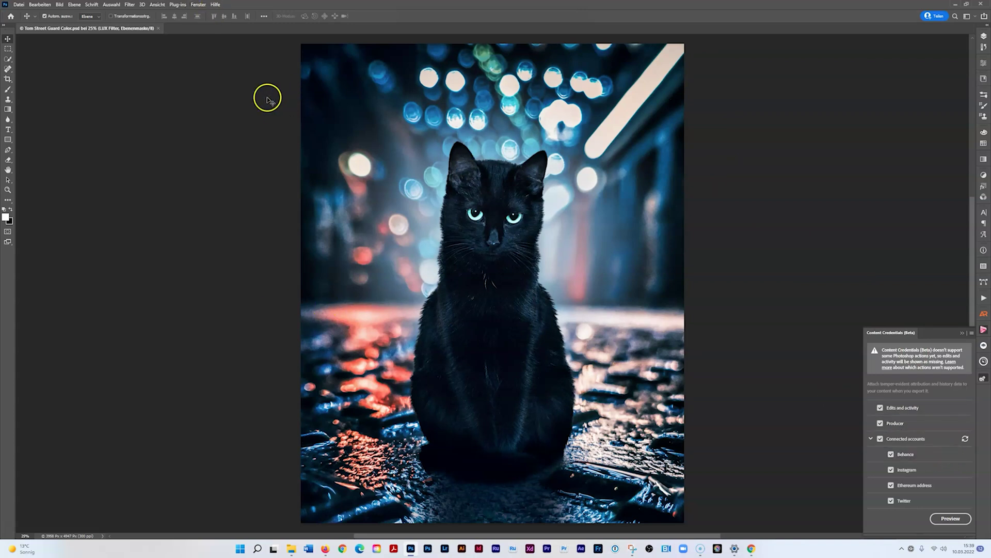
Step: In Export As, keep JPG with credentials attached and set Metadata to Copyright and Contact Info
left_click(18, 5)
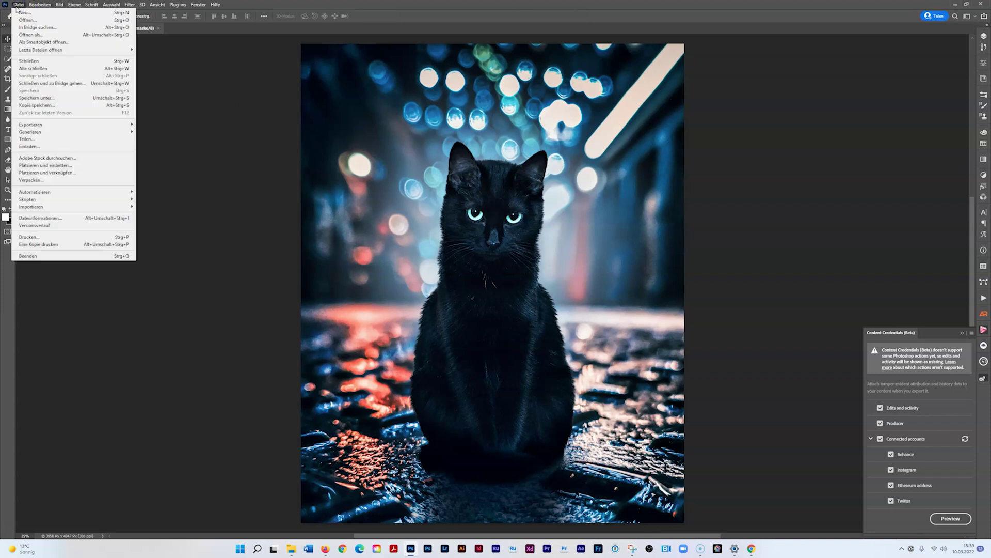
mouse_move(22, 125)
left_click(159, 131)
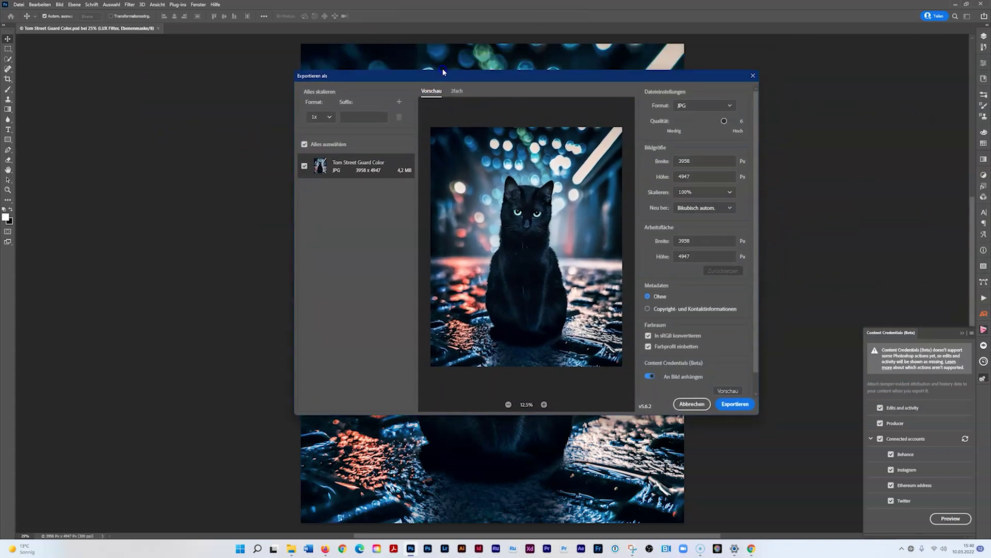
left_click_drag(440, 77, 358, 110)
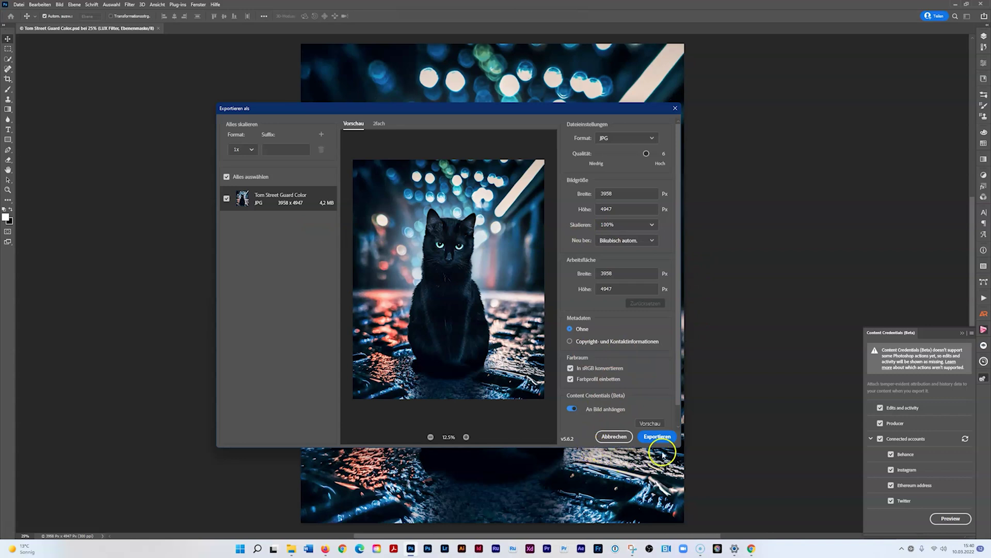
left_click_drag(679, 445, 704, 491)
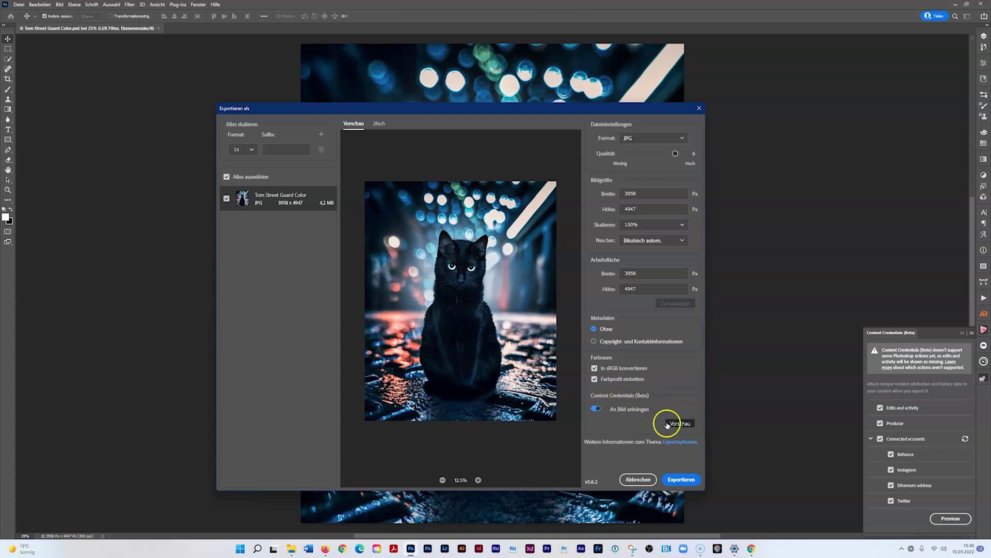
left_click(679, 424)
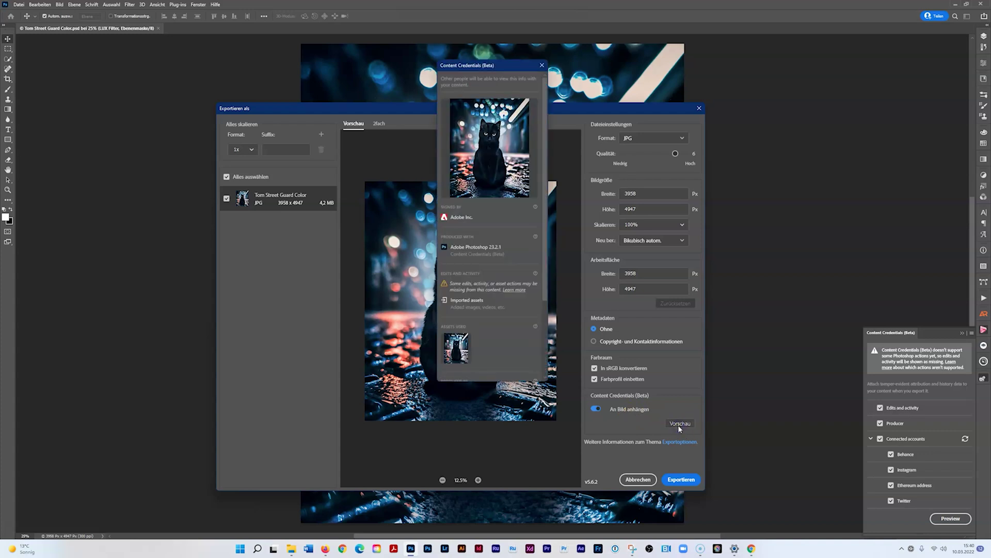
left_click(543, 65)
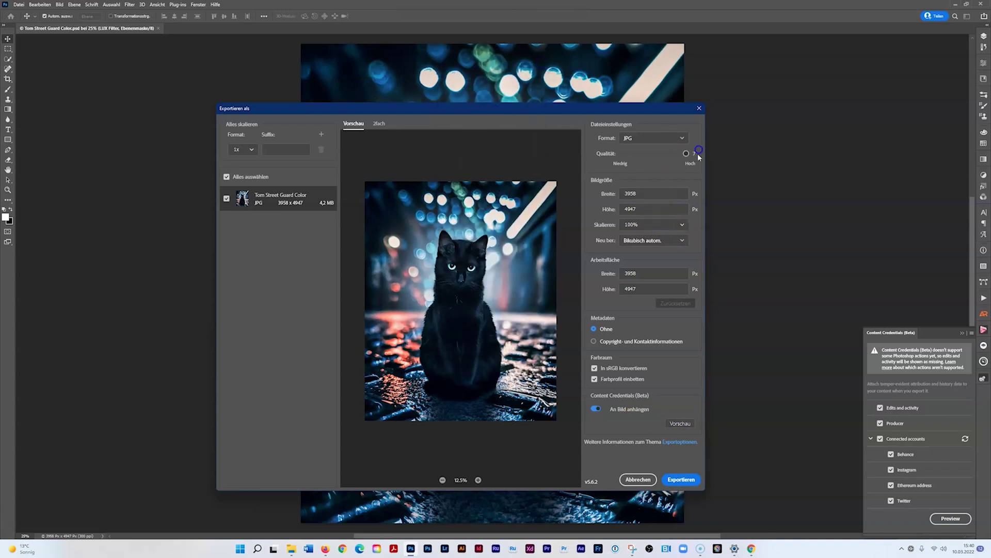
left_click(593, 341)
Step: Export the image and save it as test.jpg
left_click(680, 480)
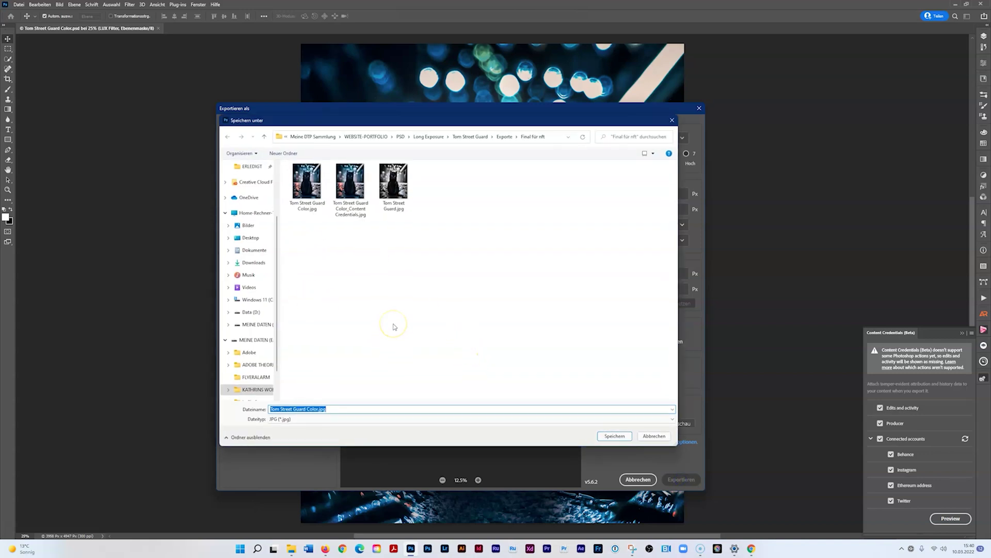
type("test")
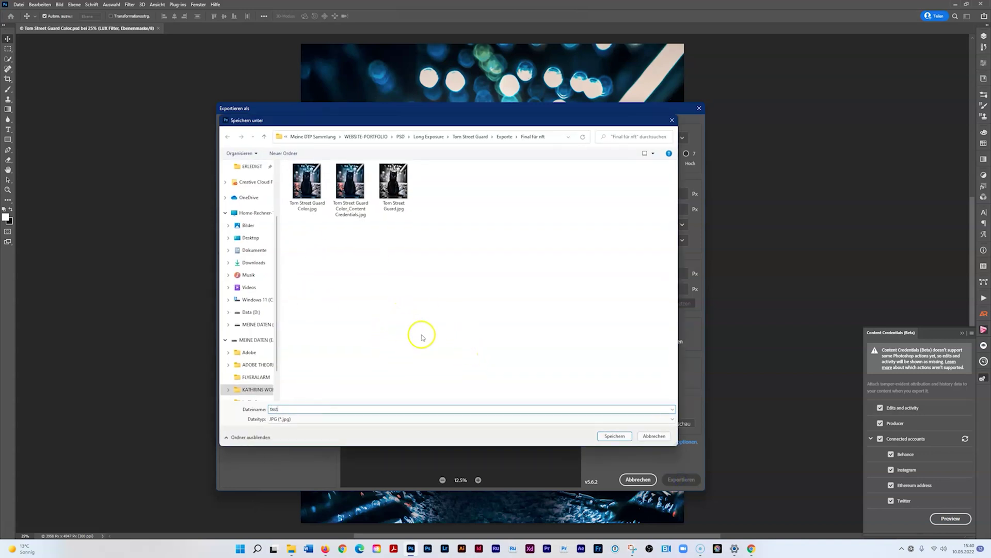
left_click(607, 436)
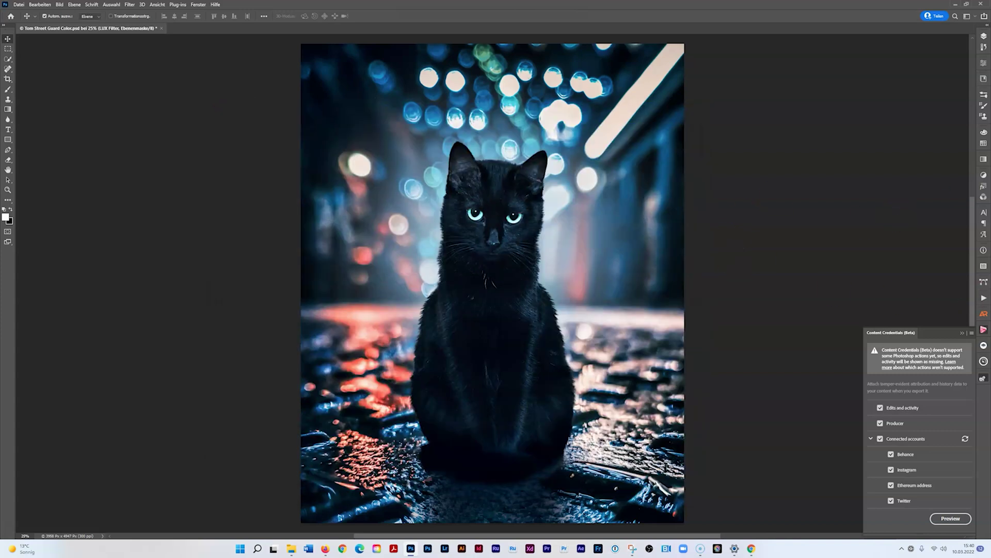
Step: Review test.jpg's Details properties (author, program, size) in File Explorer, then close the dialog
key("alt+Tab")
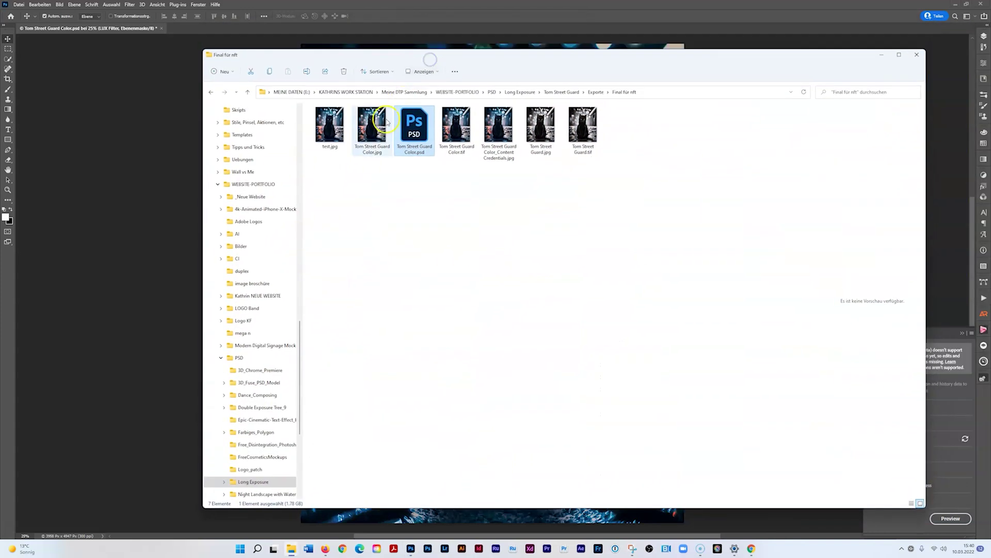
left_click(333, 148)
right_click(324, 116)
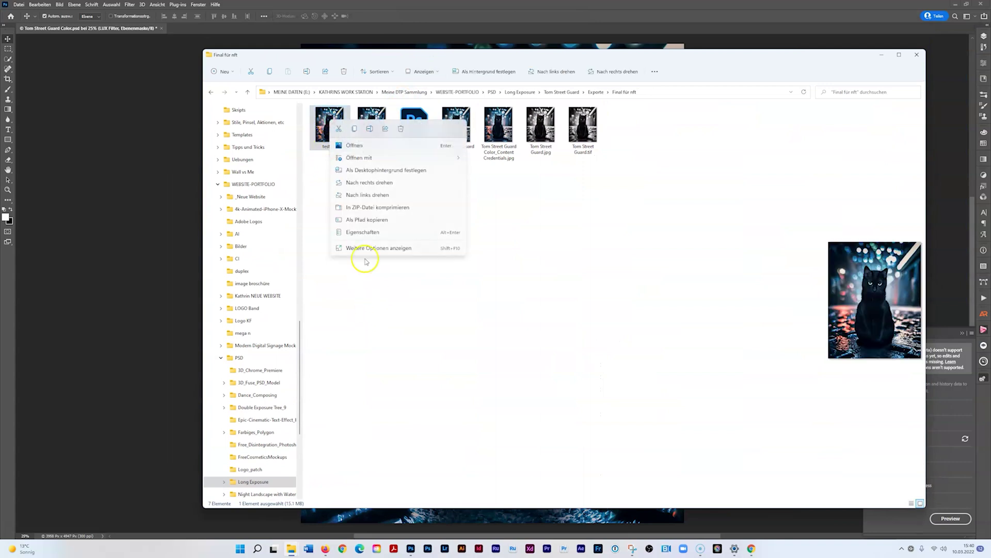
left_click(369, 238)
left_click(389, 140)
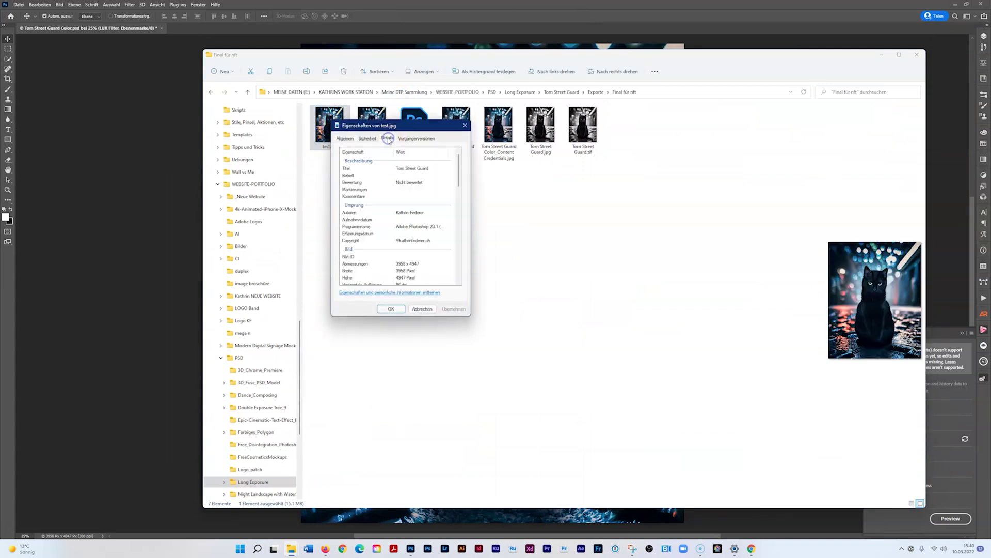
scroll(434, 201, "up", 2)
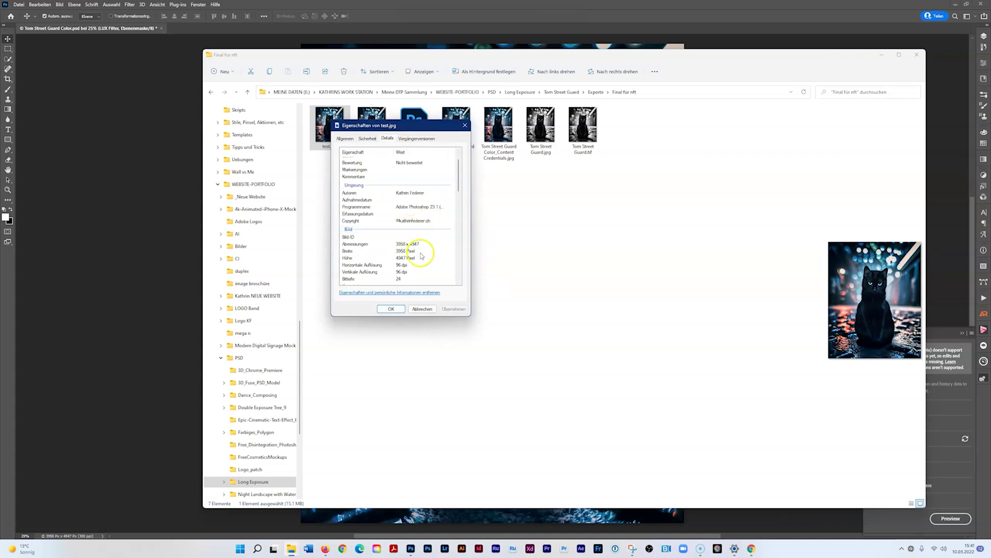
scroll(421, 248, "down", 1)
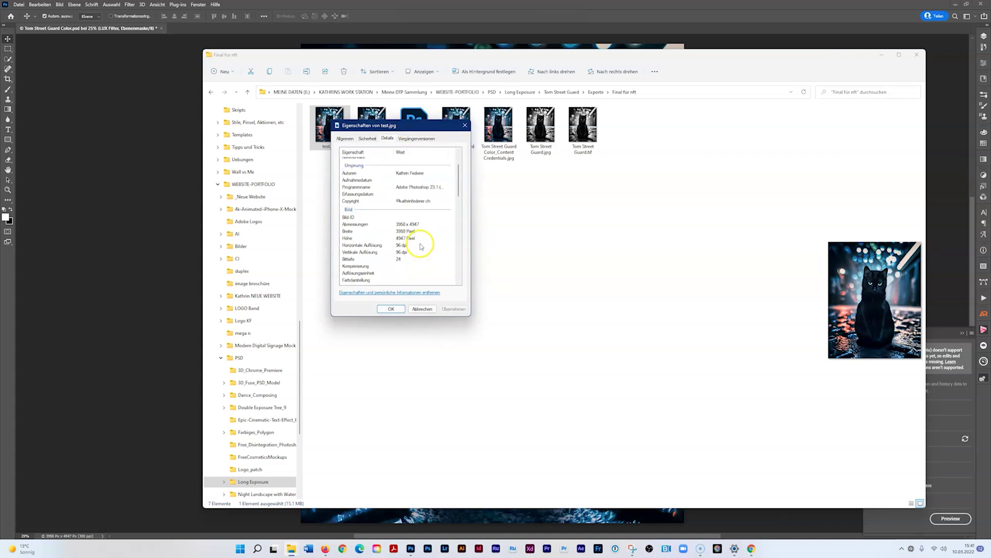
left_click(422, 309)
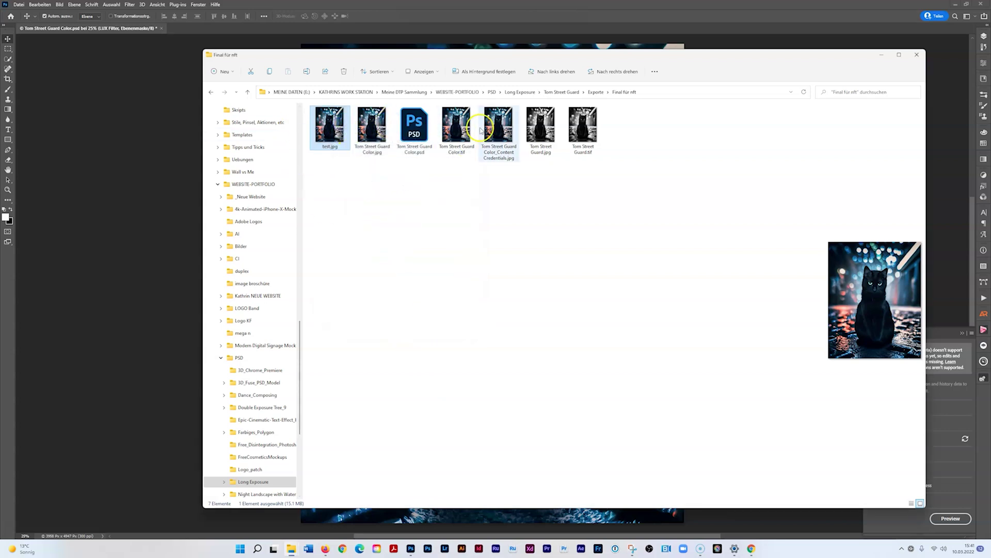
left_click(499, 128)
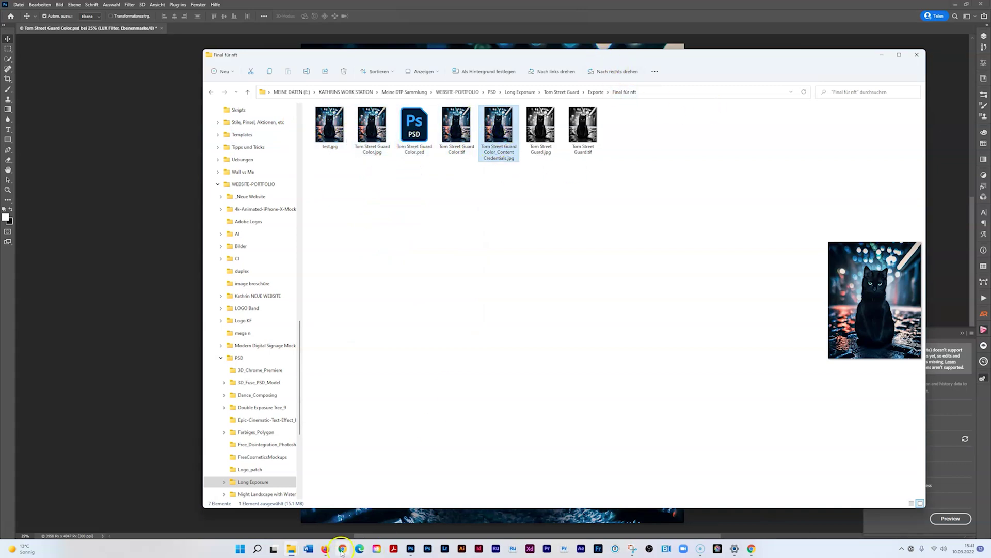
Step: Switch to the Tom Street Guard NFT tab in Firefox and scroll down to its Content credentials
mouse_move(326, 551)
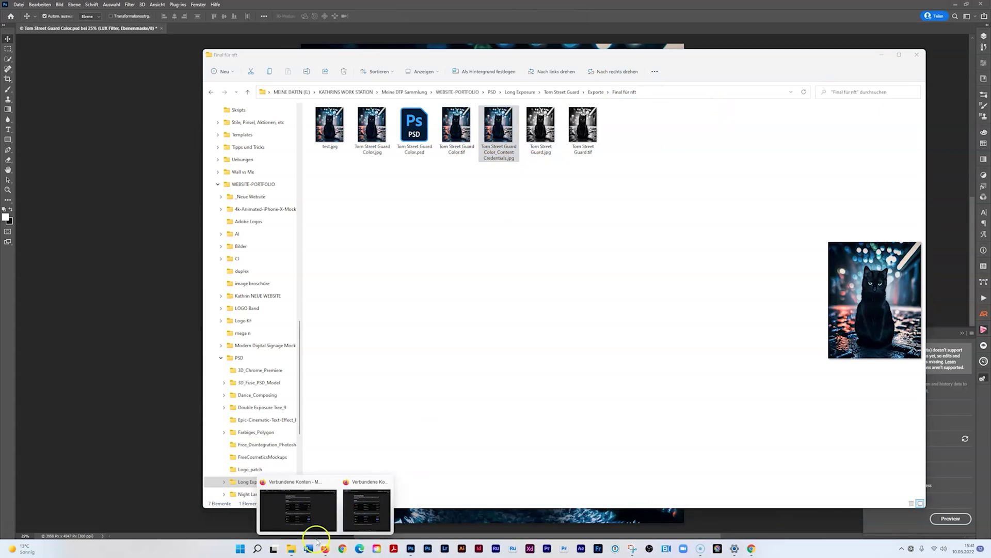
left_click(314, 518)
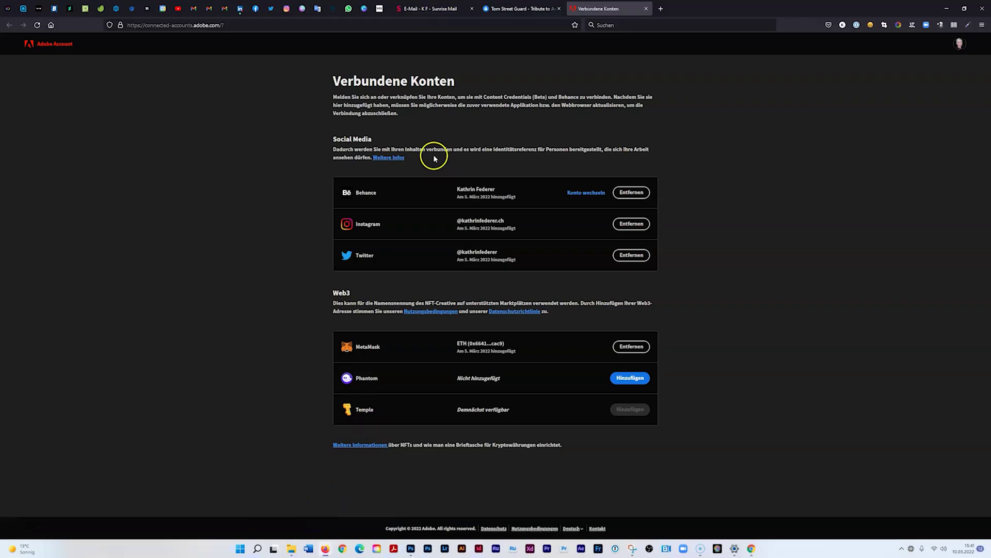
left_click(519, 8)
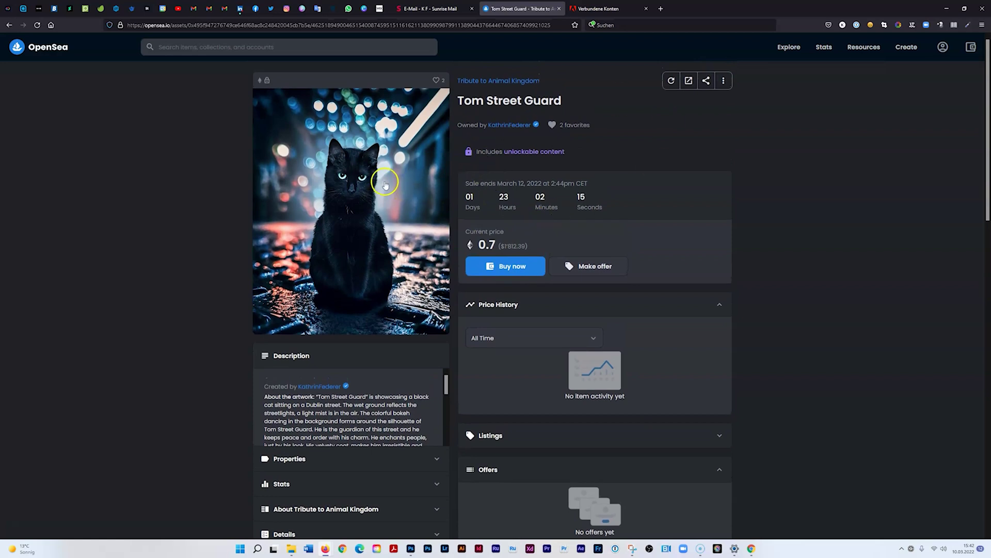
scroll(385, 181, "down", 2)
scroll(383, 184, "down", 1)
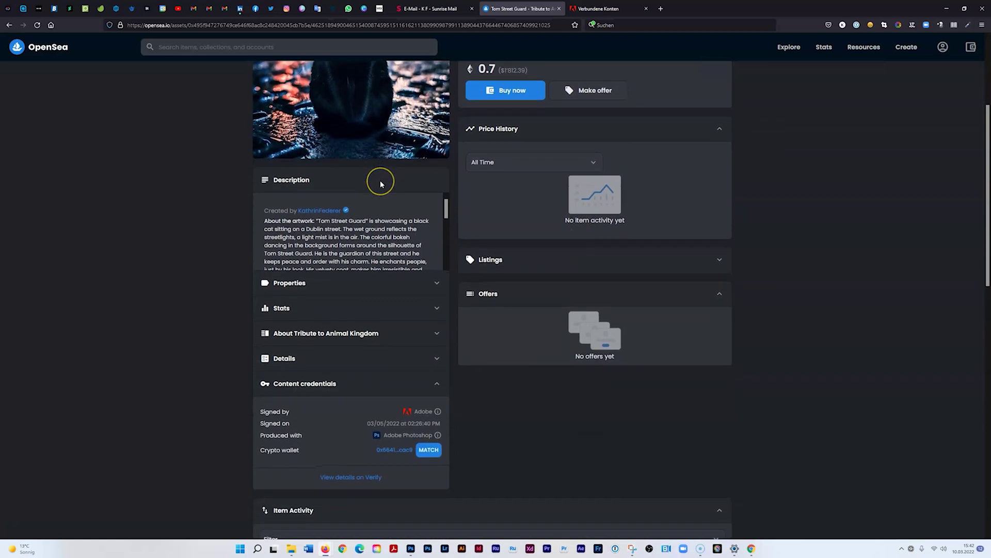
scroll(381, 185, "down", 2)
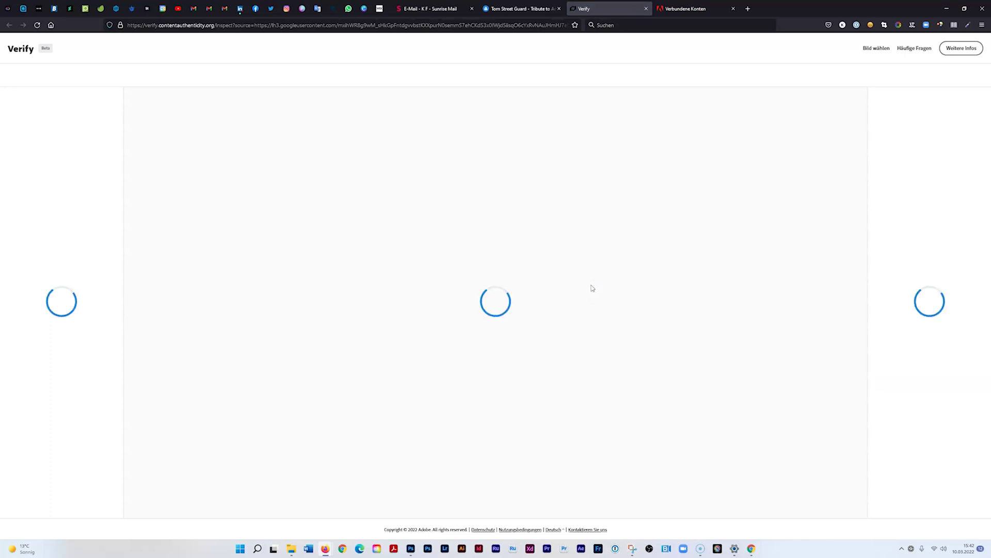
Step: Open 'View details on Verify' to see the credentials signed by Adobe Inc. with Photoshop 23.2.0
left_click(578, 285)
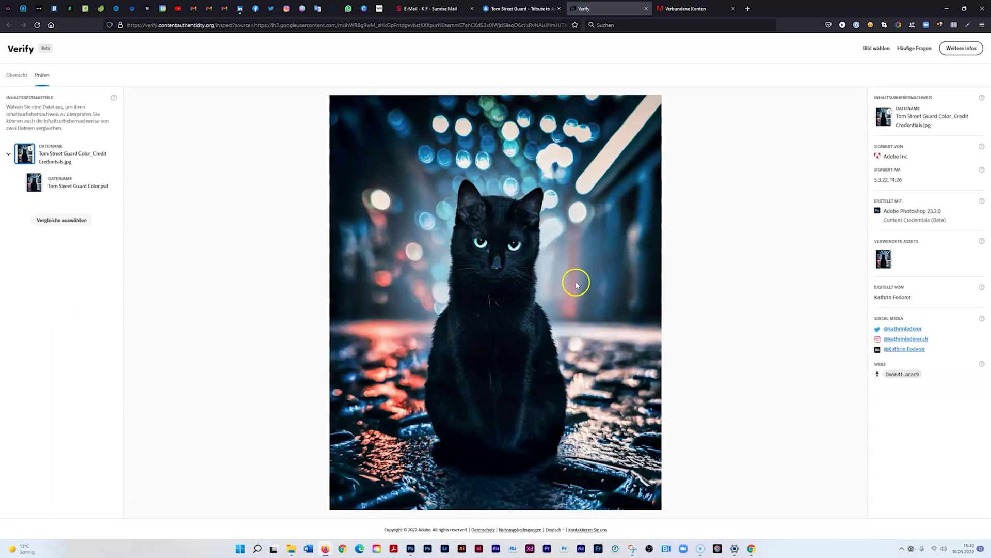